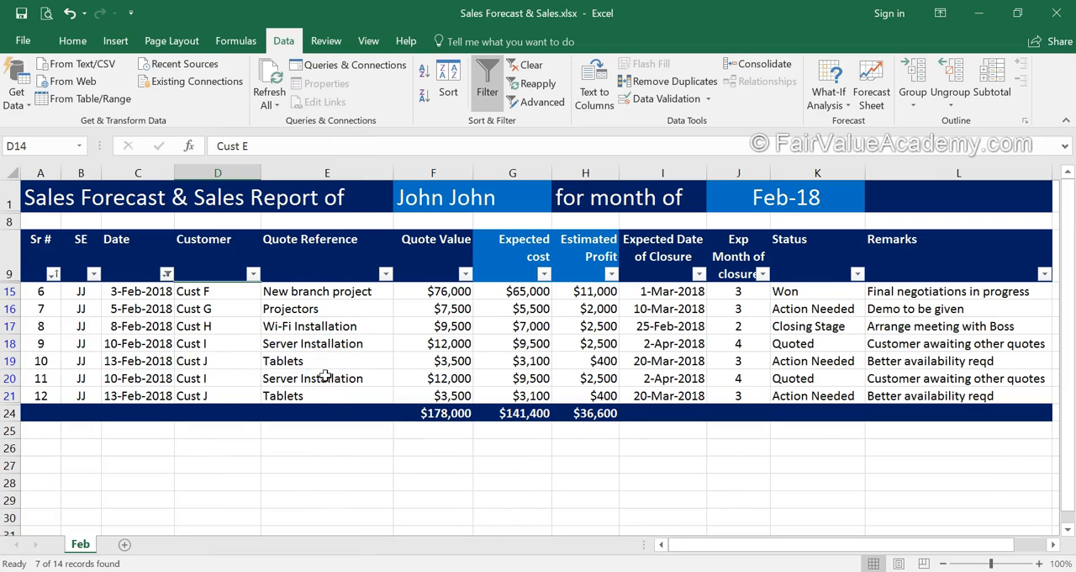
Step: Clear the filter on the Date column so all quotes are listed
left_click(166, 273)
left_click(107, 350)
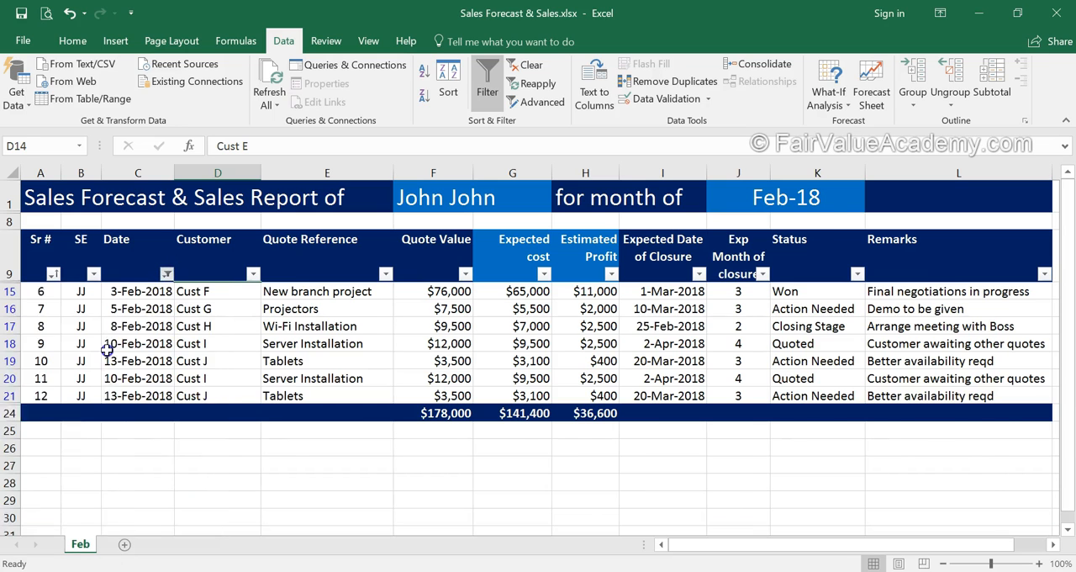
Step: Set the status of Cust H's Wi-Fi Installation quote to Won
left_click(812, 319)
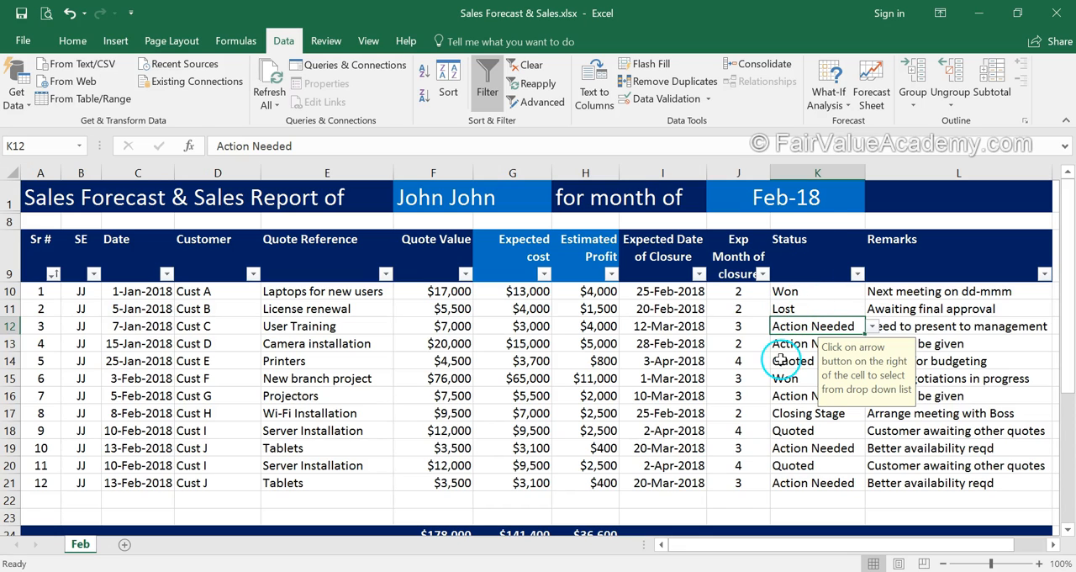
left_click(810, 306)
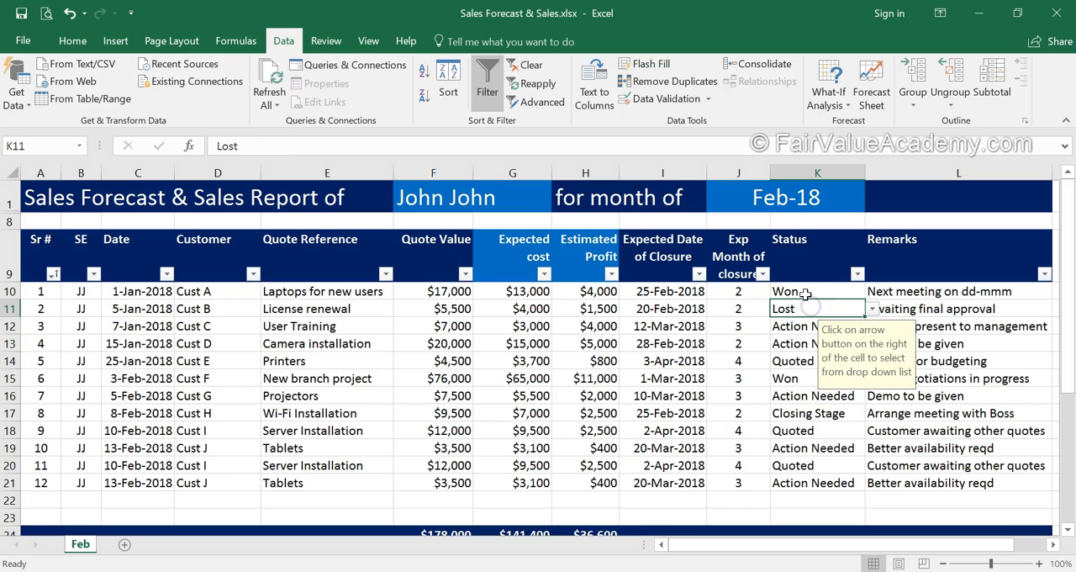
left_click(836, 418)
left_click(872, 413)
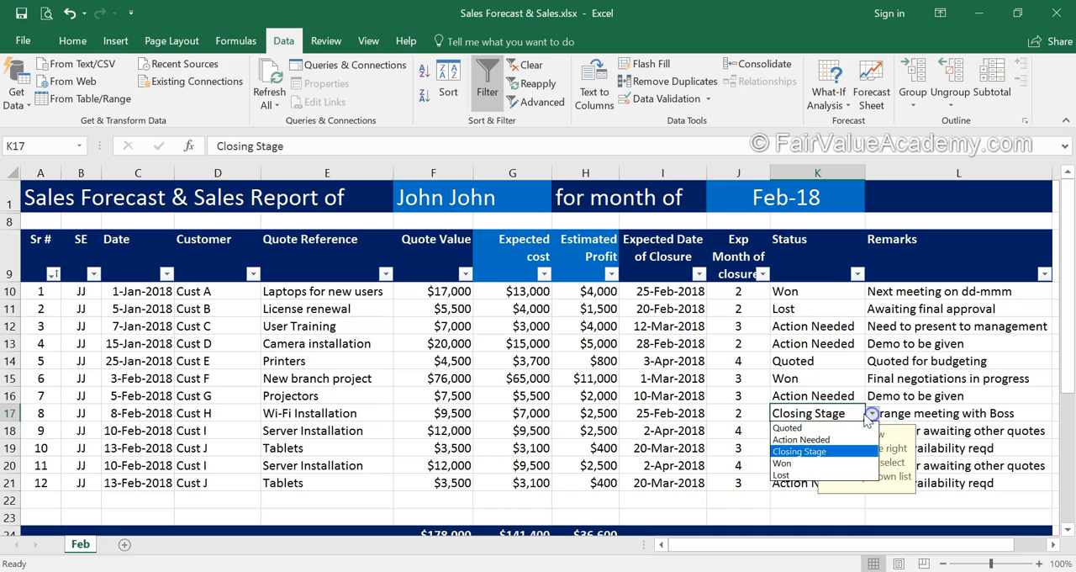
left_click(812, 461)
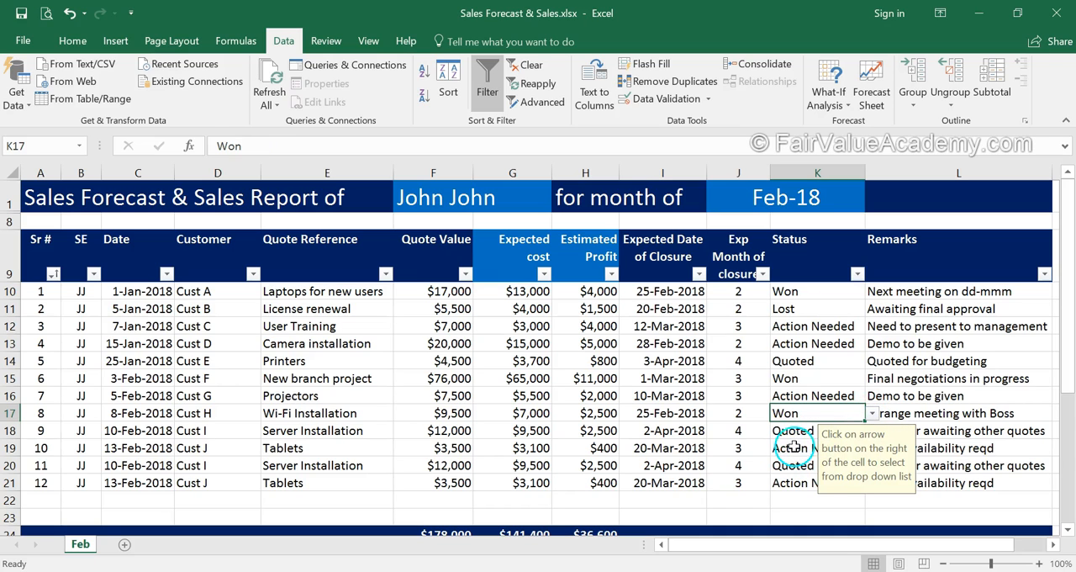
Step: Change the status of Cust D's Camera installation quote to Lost
left_click(815, 346)
left_click(872, 344)
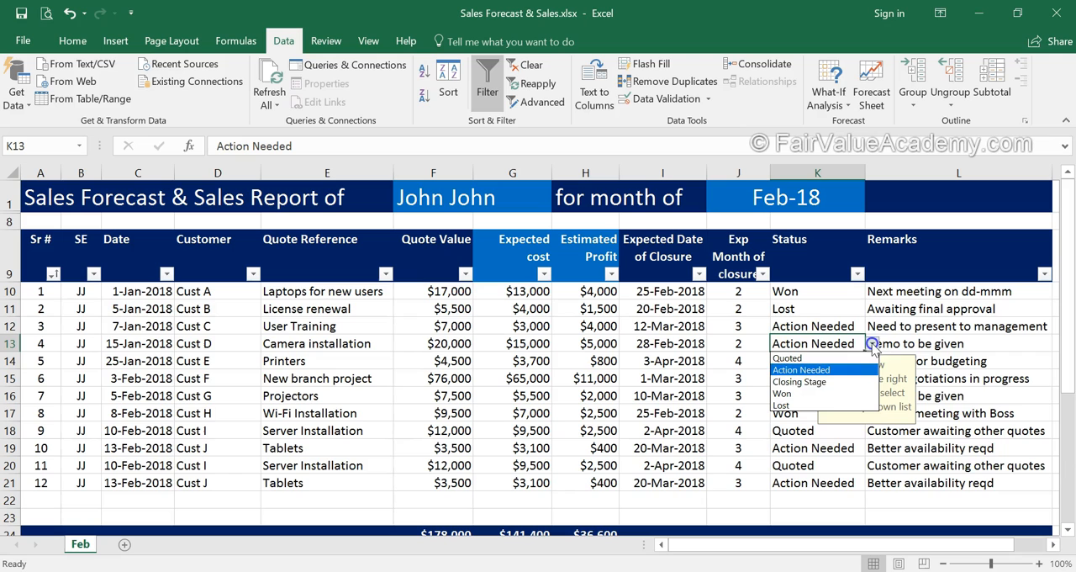
left_click(782, 405)
left_click(726, 376)
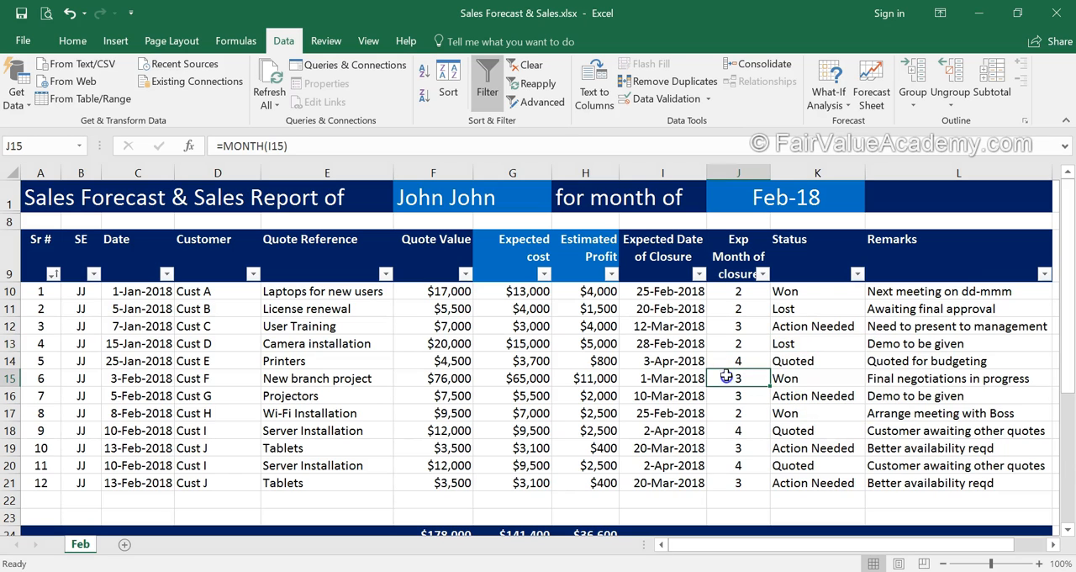
Step: Filter the Status column to show only Won quotes and select their quote values to check the sum
left_click(857, 275)
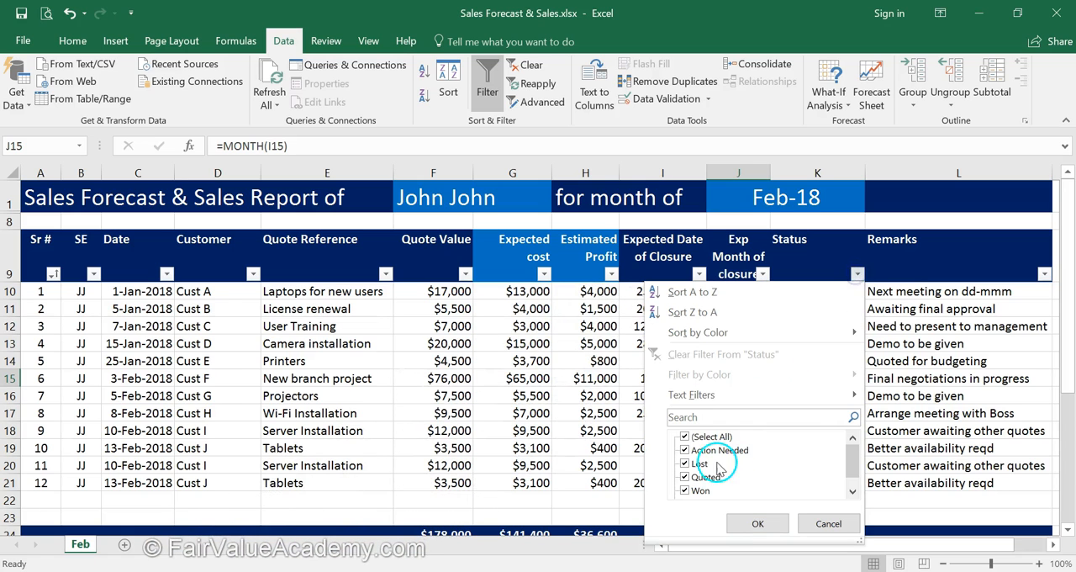
left_click(686, 437)
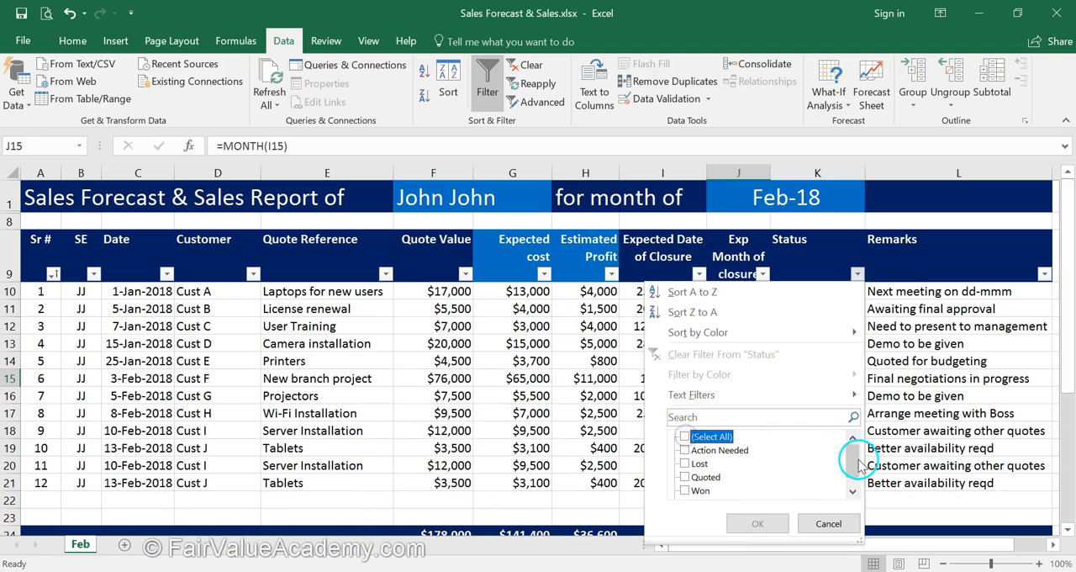
left_click(852, 491)
left_click(686, 477)
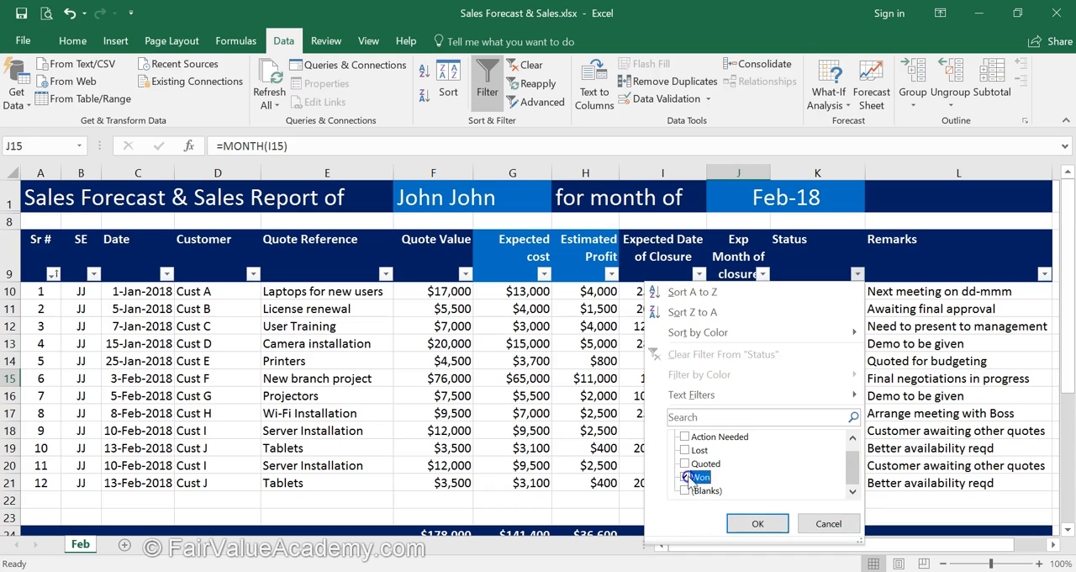
left_click(757, 523)
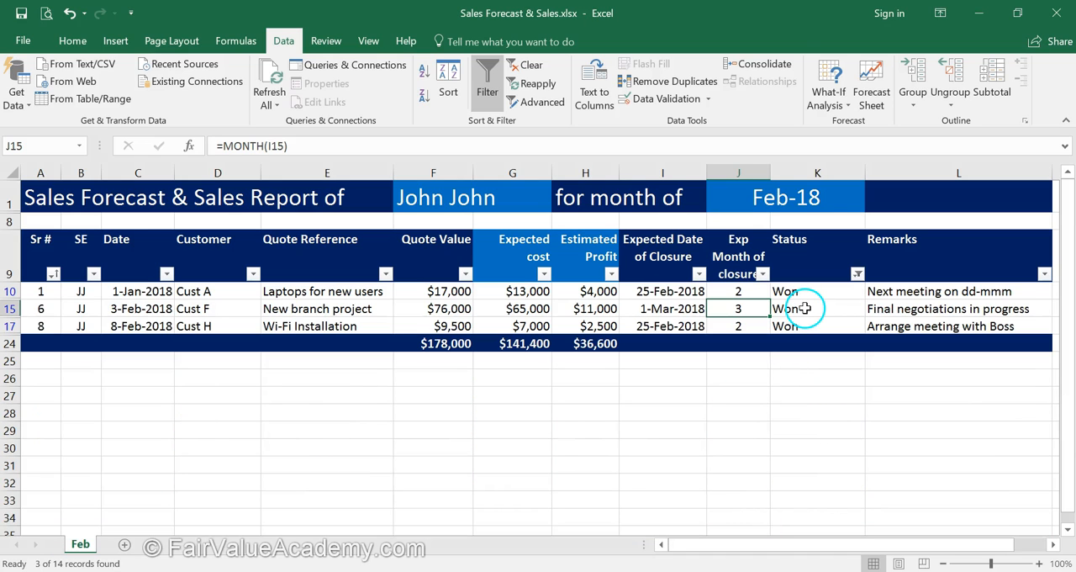
left_click_drag(439, 293, 446, 326)
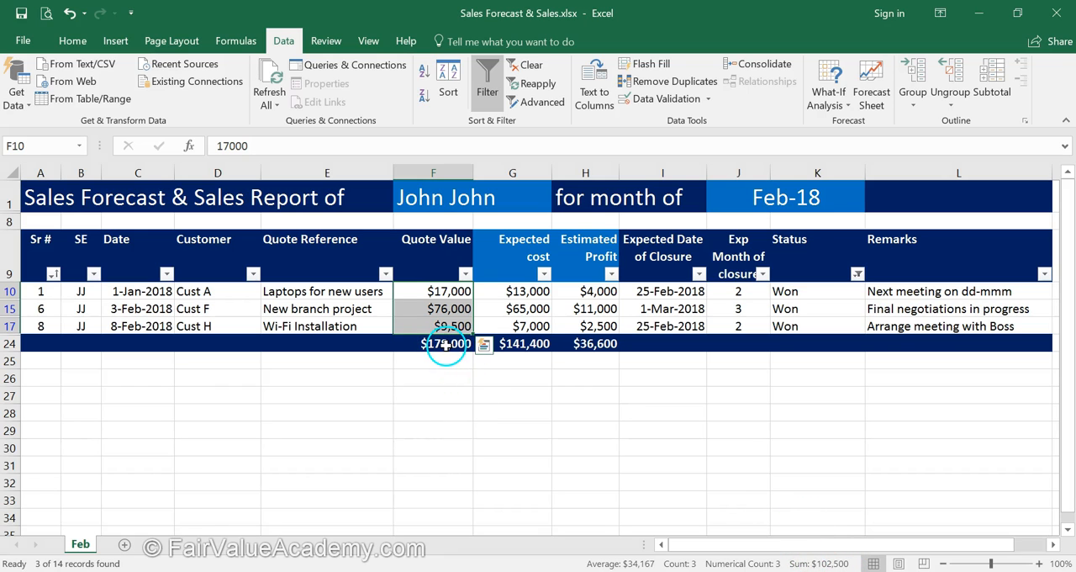
Step: Clear the filter on the Status column
left_click(857, 273)
left_click(721, 354)
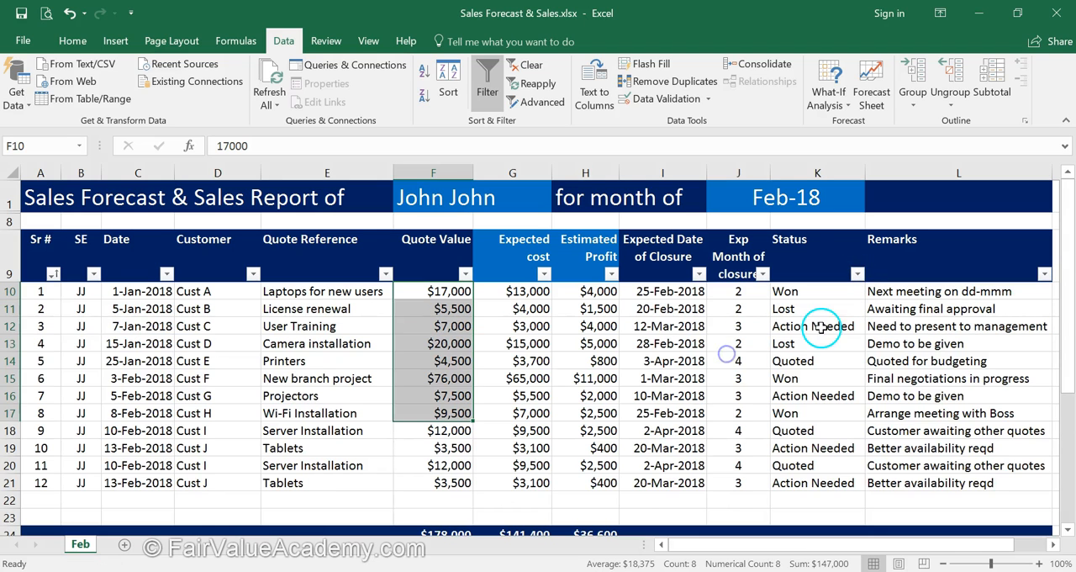
left_click(799, 412)
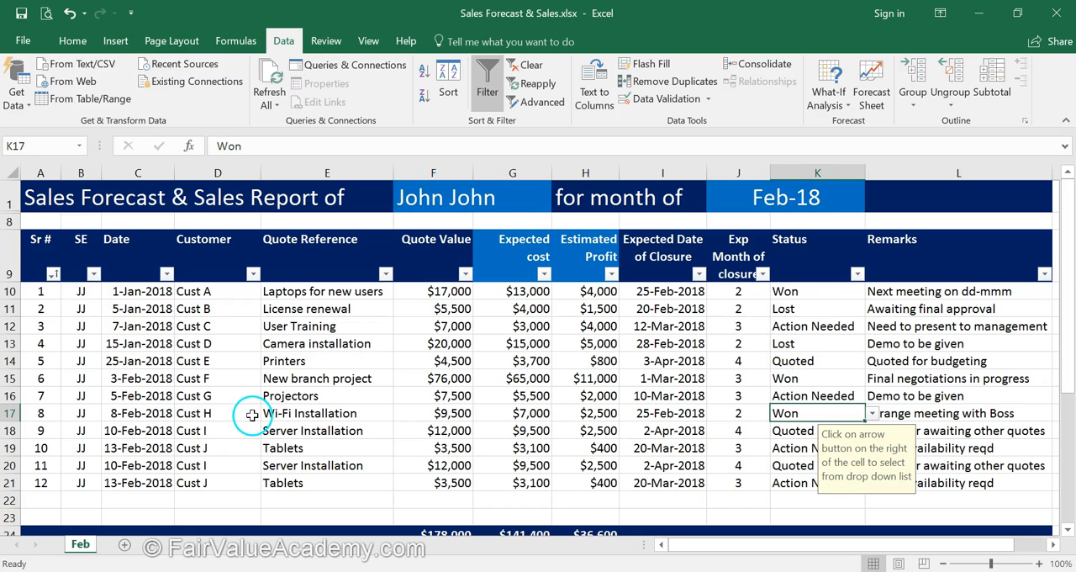
Step: Create a copy of the Feb sheet at the end of the same workbook
right_click(82, 548)
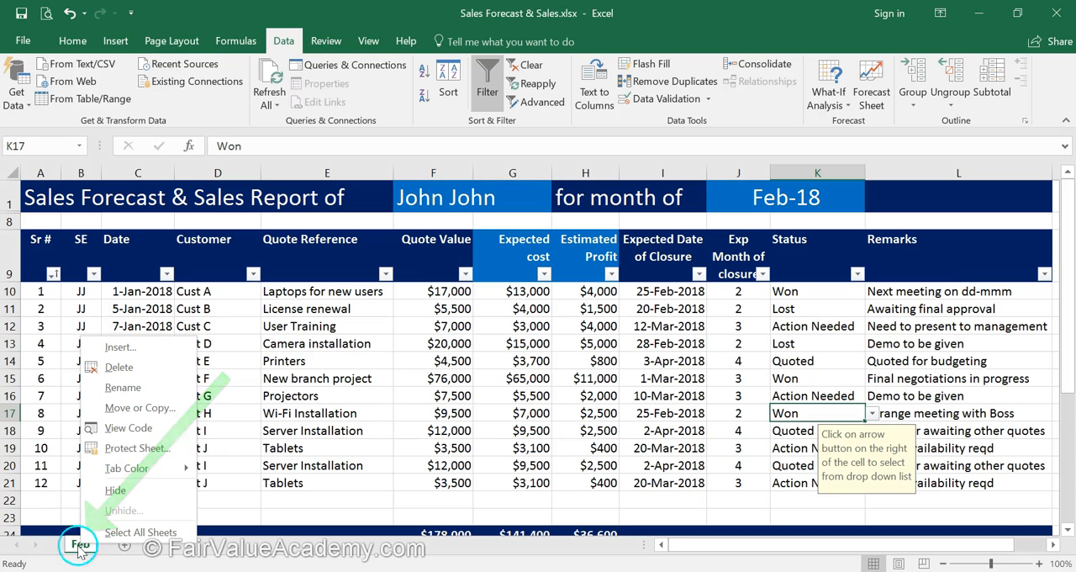
left_click(137, 408)
left_click(32, 392)
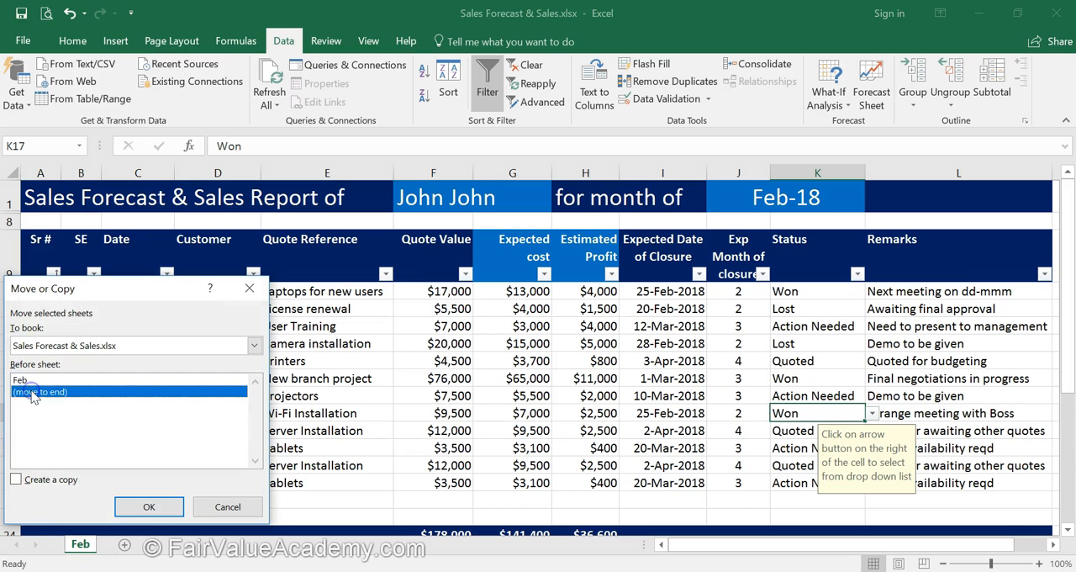
left_click(17, 480)
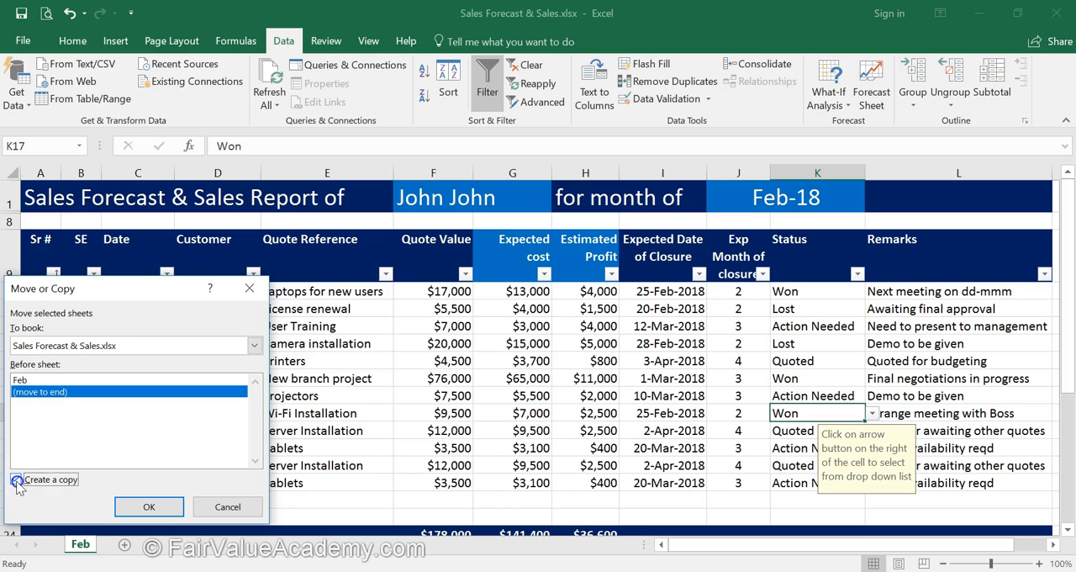
left_click(149, 506)
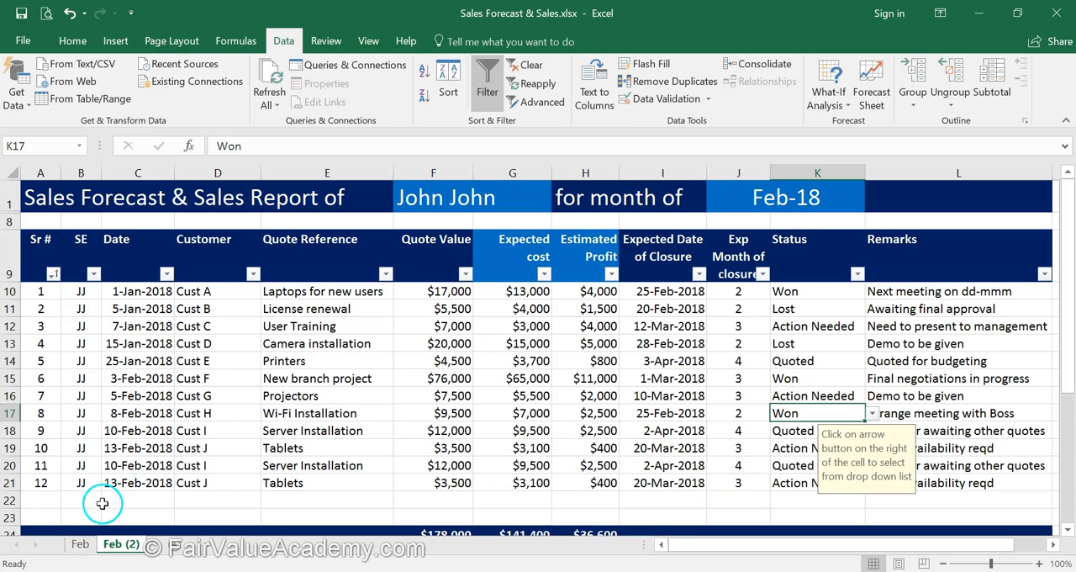
Step: Rename the copied sheet as Mar
right_click(118, 544)
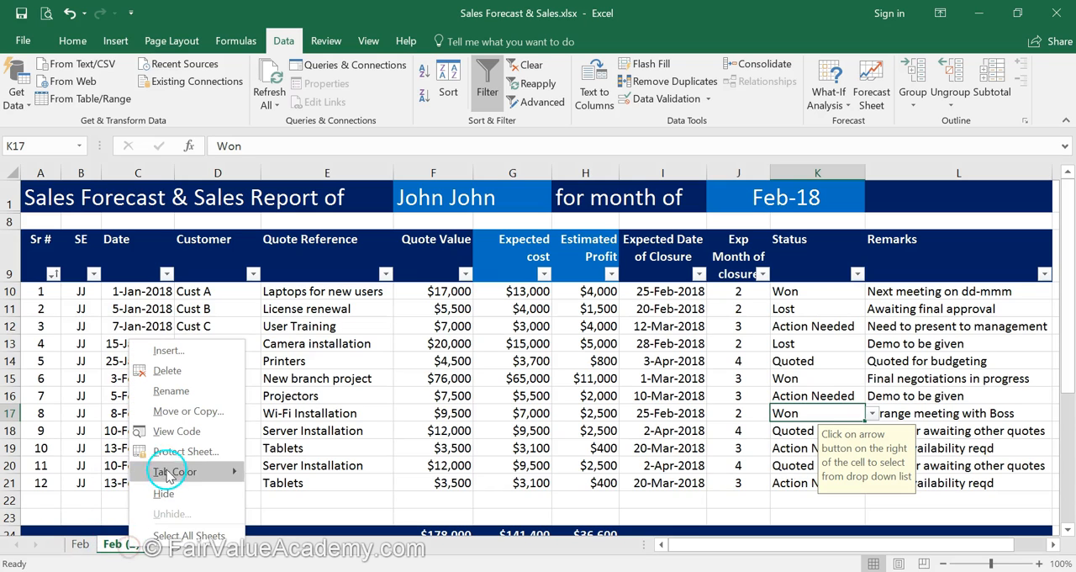
left_click(168, 372)
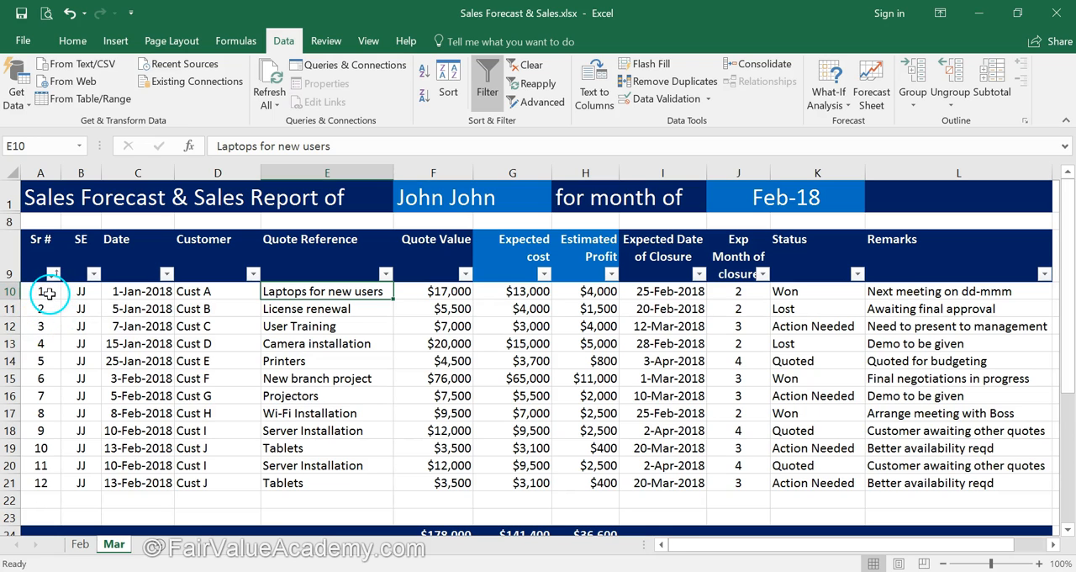
Step: Delete rows 10 and 11 from the Mar sheet, the closed Cust A and Cust B quotes
left_click(15, 290)
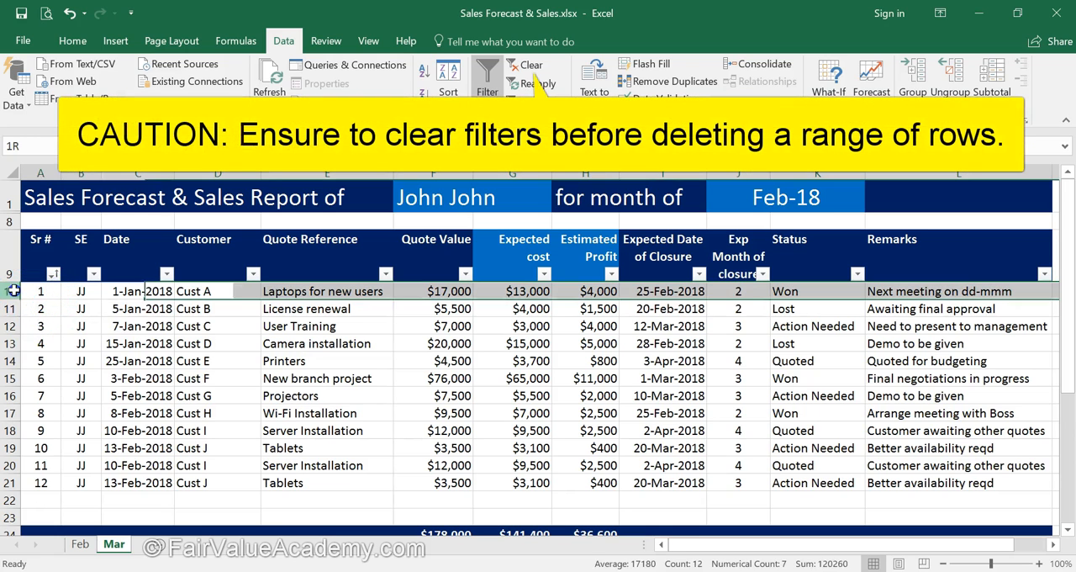
left_click_drag(15, 290, 12, 304)
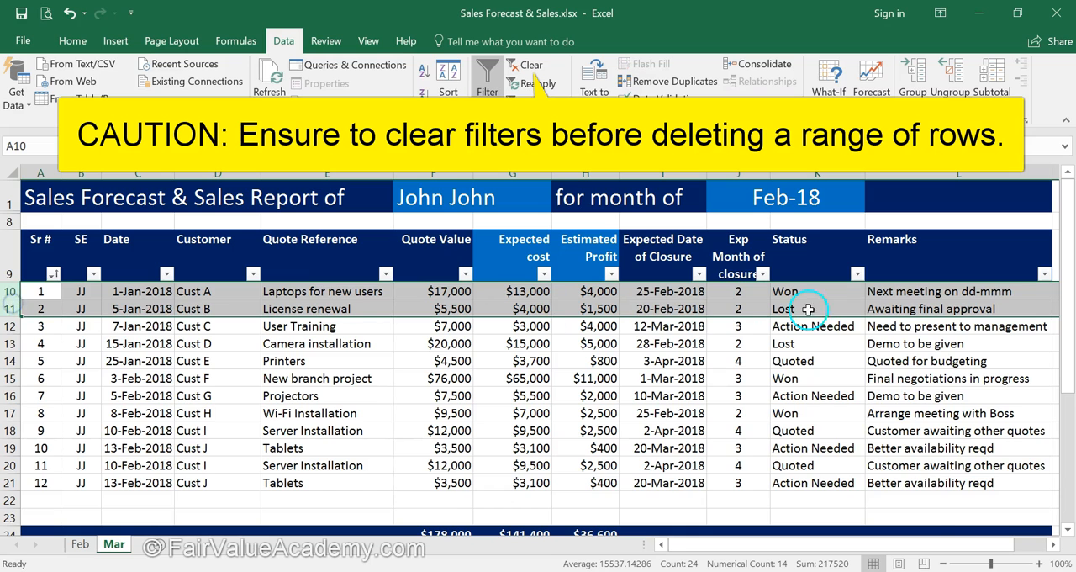
right_click(837, 300)
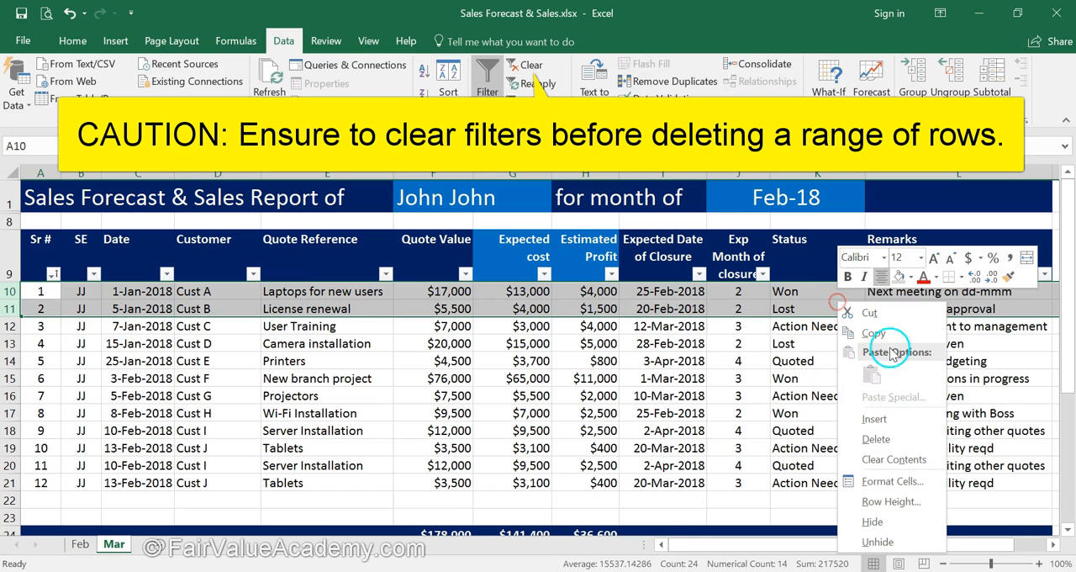
left_click(887, 436)
Step: Delete the entire row of the lost Cust D Camera installation quote
left_click(783, 310)
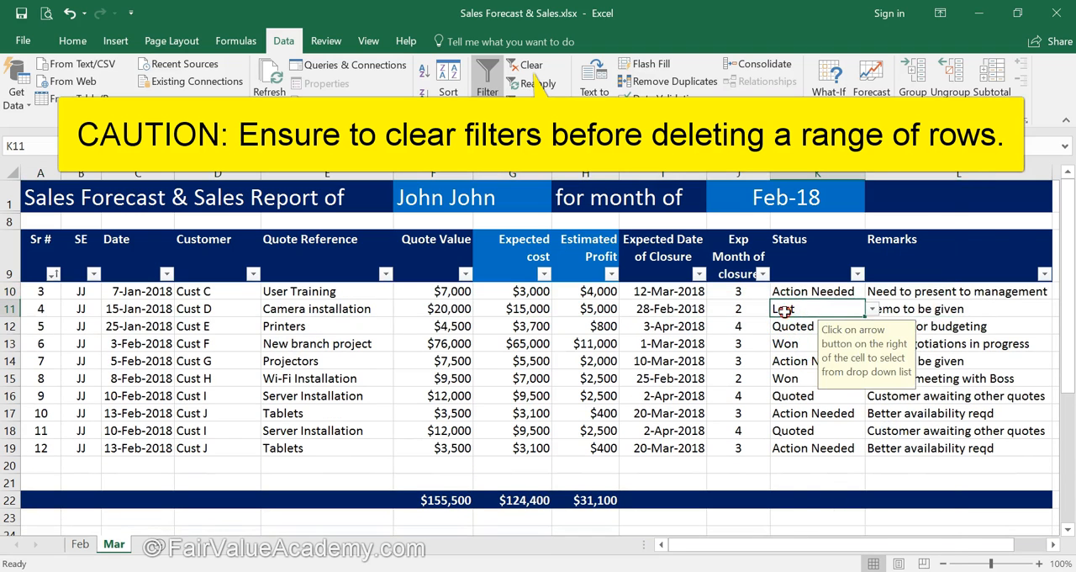
right_click(784, 310)
left_click(826, 373)
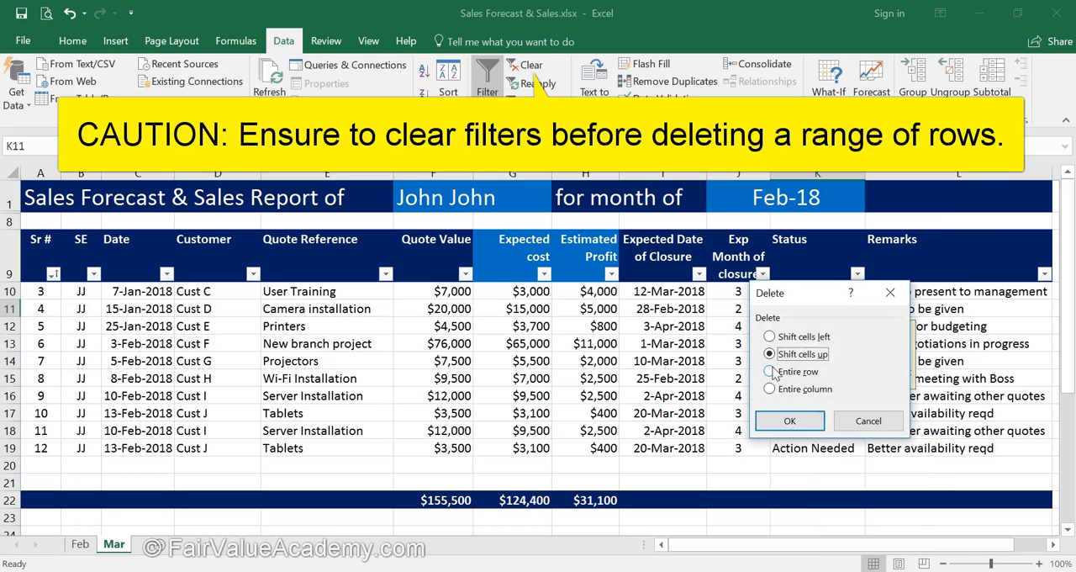
left_click(789, 417)
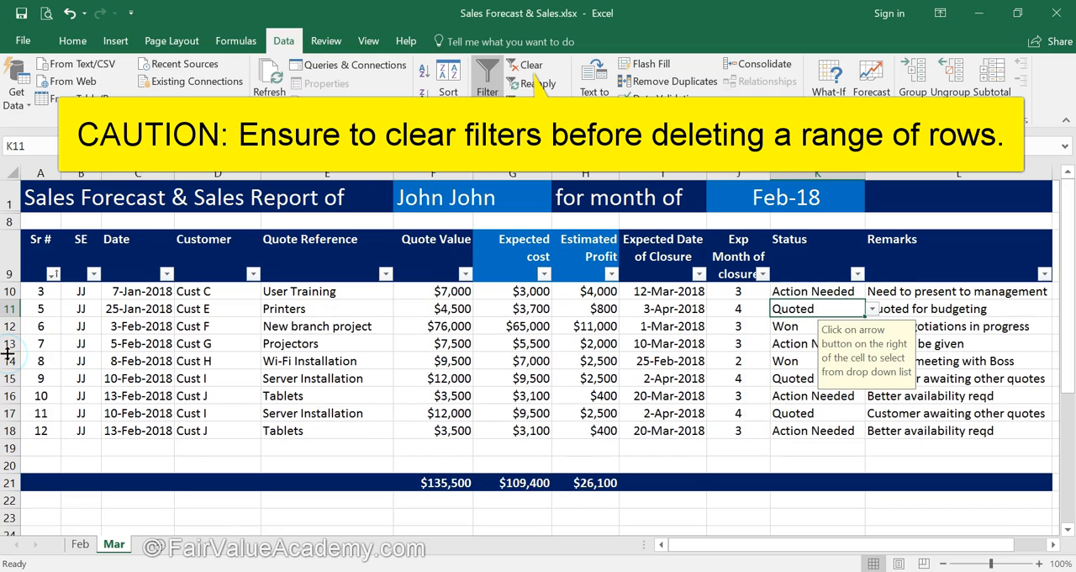
Step: Delete the entire row of the won Cust F New branch project quote
left_click(793, 327)
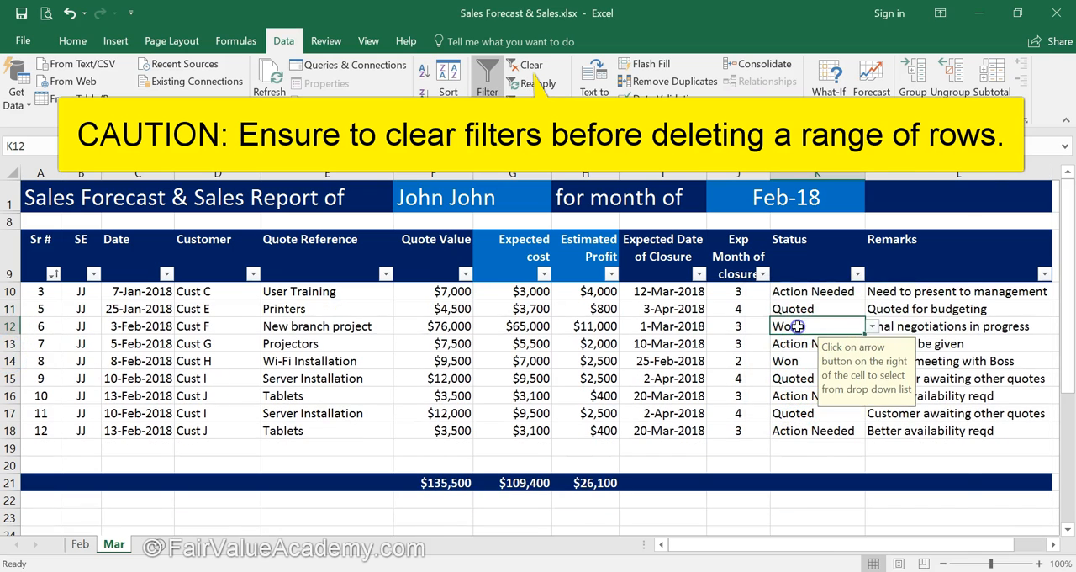
right_click(793, 326)
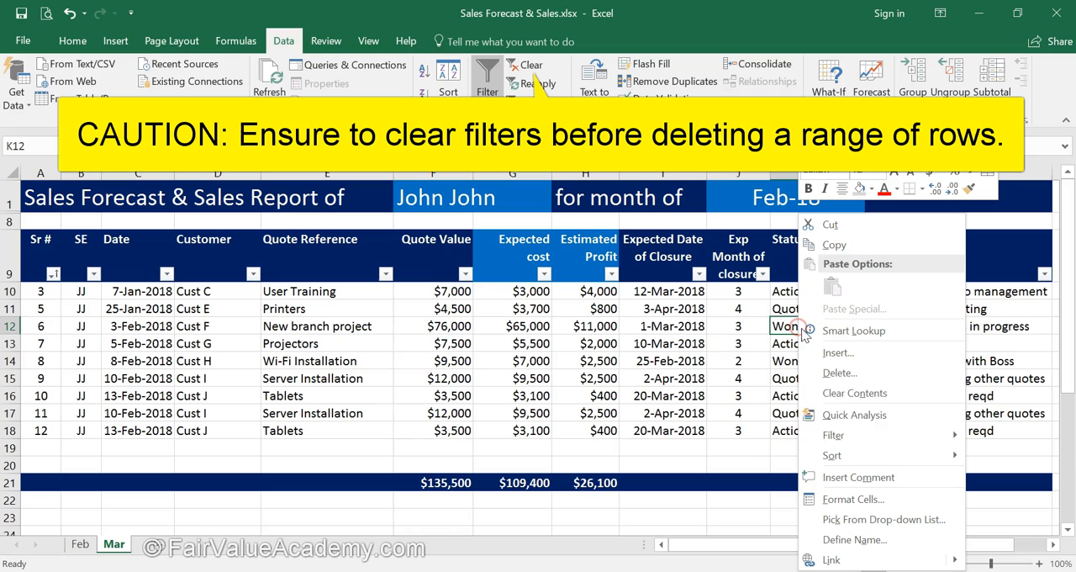
left_click(841, 372)
left_click(799, 372)
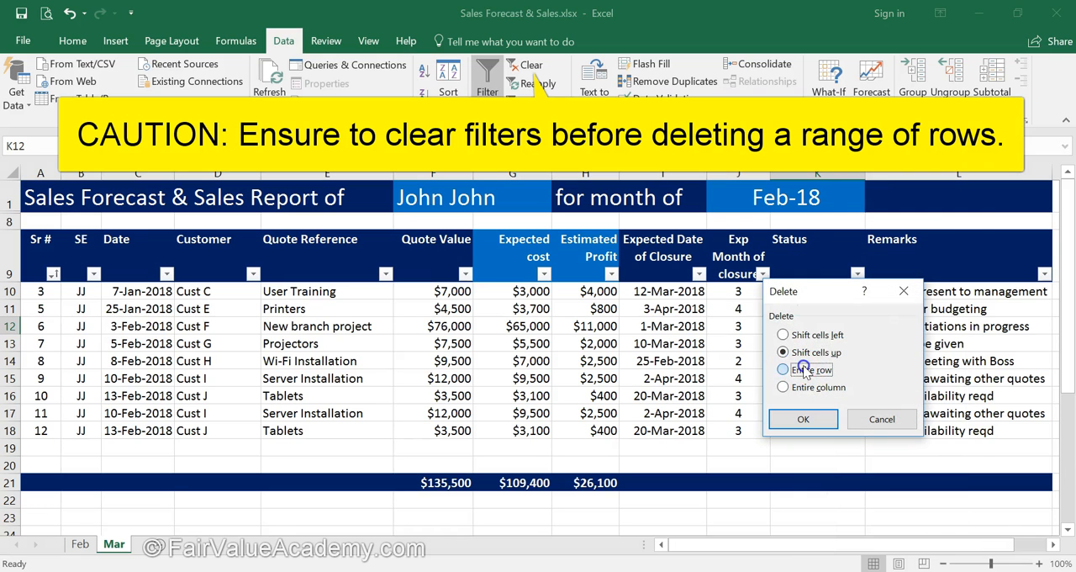
left_click(803, 418)
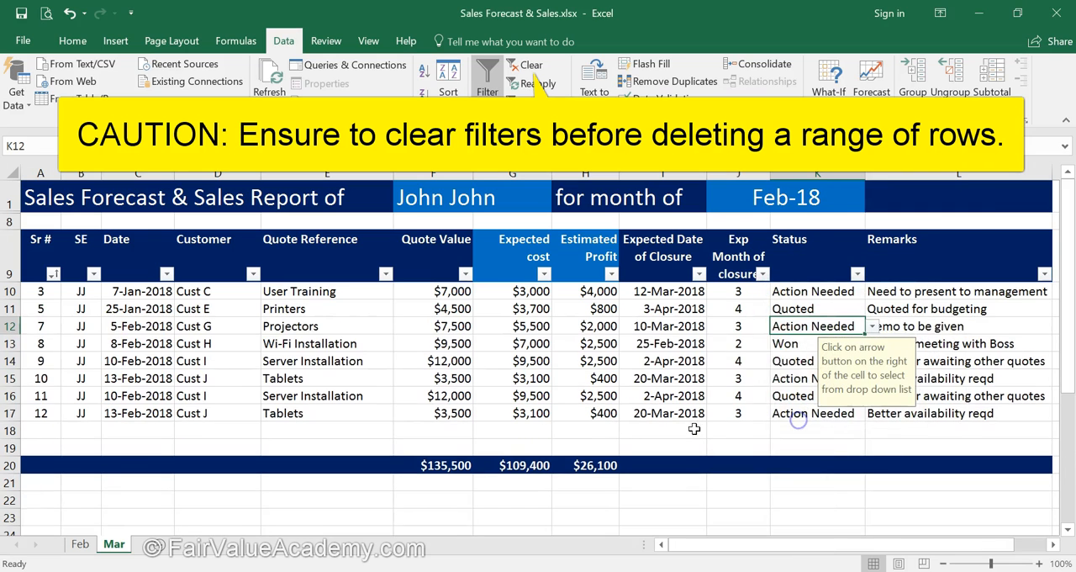
Step: Delete the row of the won Cust H Wi-Fi Installation quote
left_click(10, 344)
right_click(788, 340)
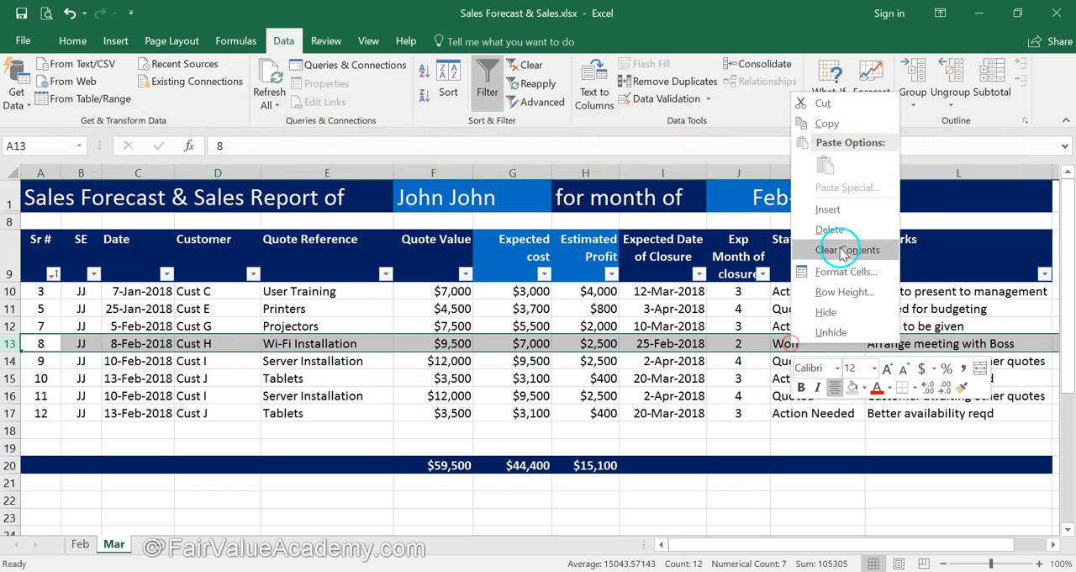
left_click(769, 231)
left_click(726, 361)
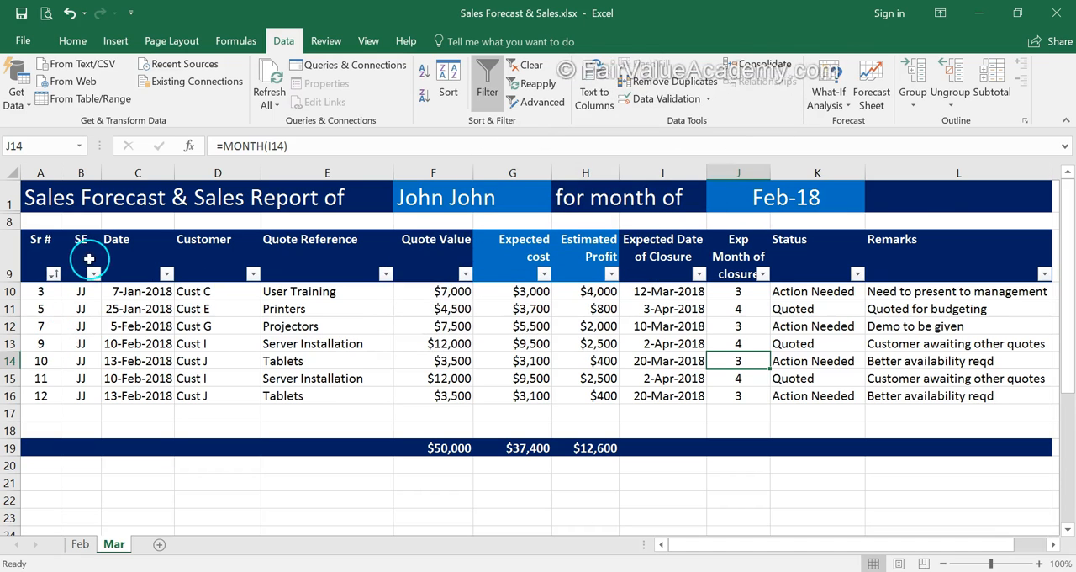
Step: Change the report month in the Mar sheet's title row to Mar-18
left_click(813, 197)
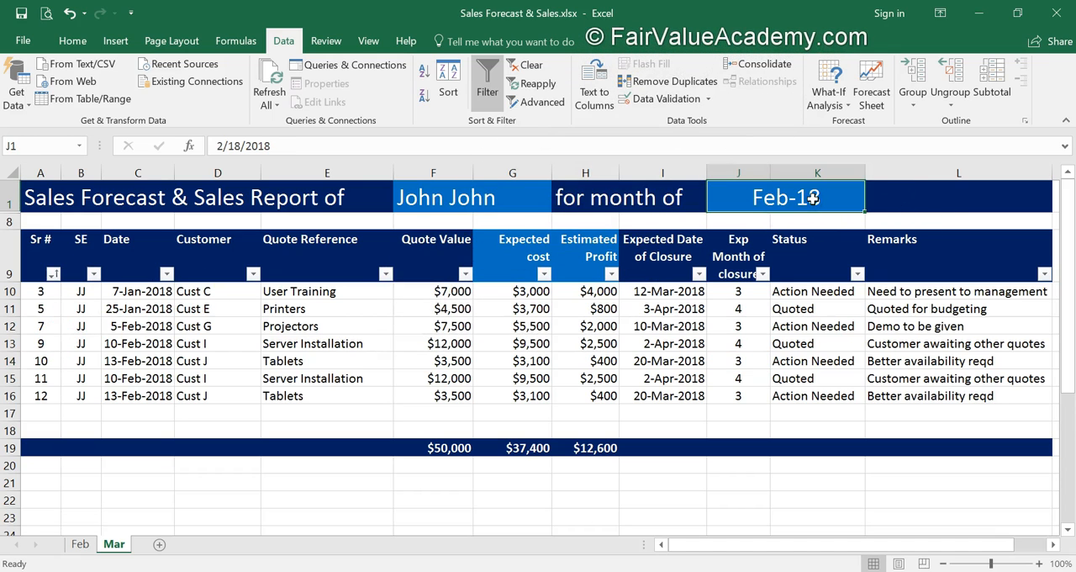
type("Mar-18")
Step: Clear the sort and filter state from the Mar sheet's table
left_click(44, 292)
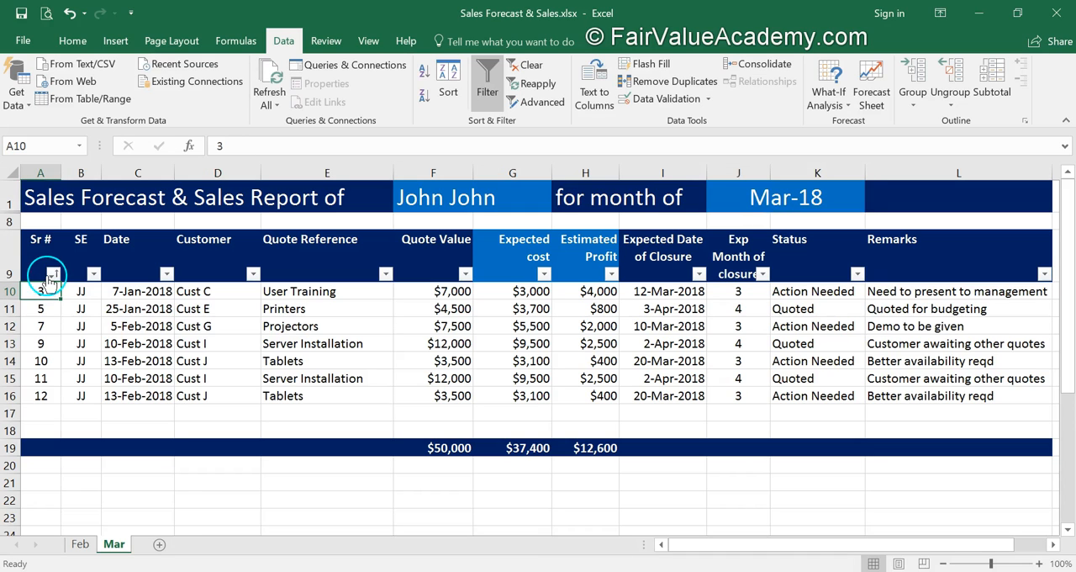
left_click(531, 65)
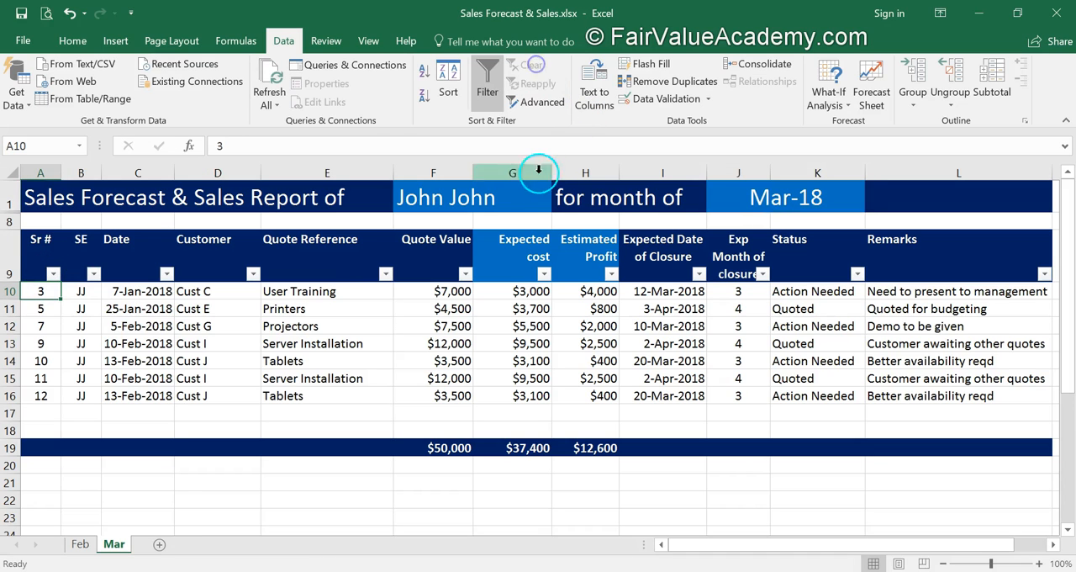
Step: Renumber the Sr # column of the Mar sheet's quotes consecutively from 1 to 7
type("1")
key("Return")
type("2")
key("Return")
type("3")
key("Return")
left_click_drag(41, 292, 54, 397)
left_click(46, 409)
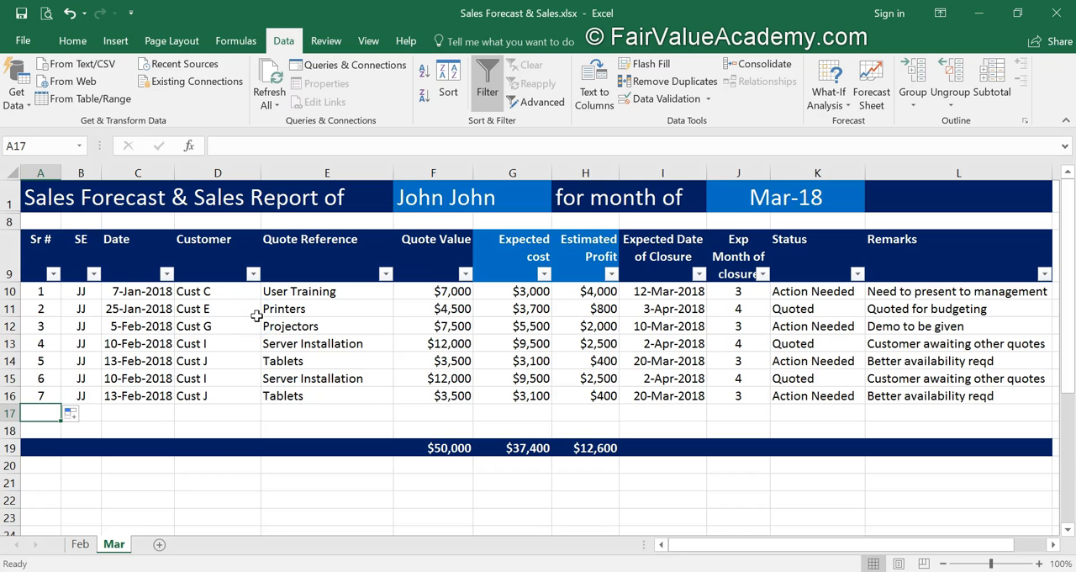
Step: On the Feb sheet, copy quote rows 10 to 21 and insert the copies at row 22, above the totals row
left_click(82, 544)
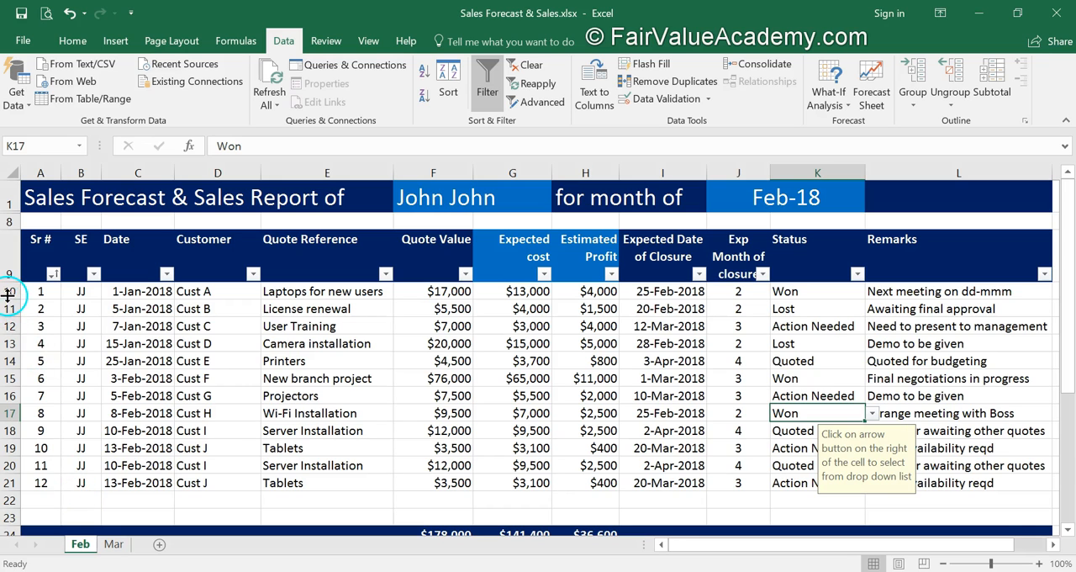
left_click_drag(12, 291, 7, 476)
key("ctrl+c")
scroll(137, 427, "down", 1)
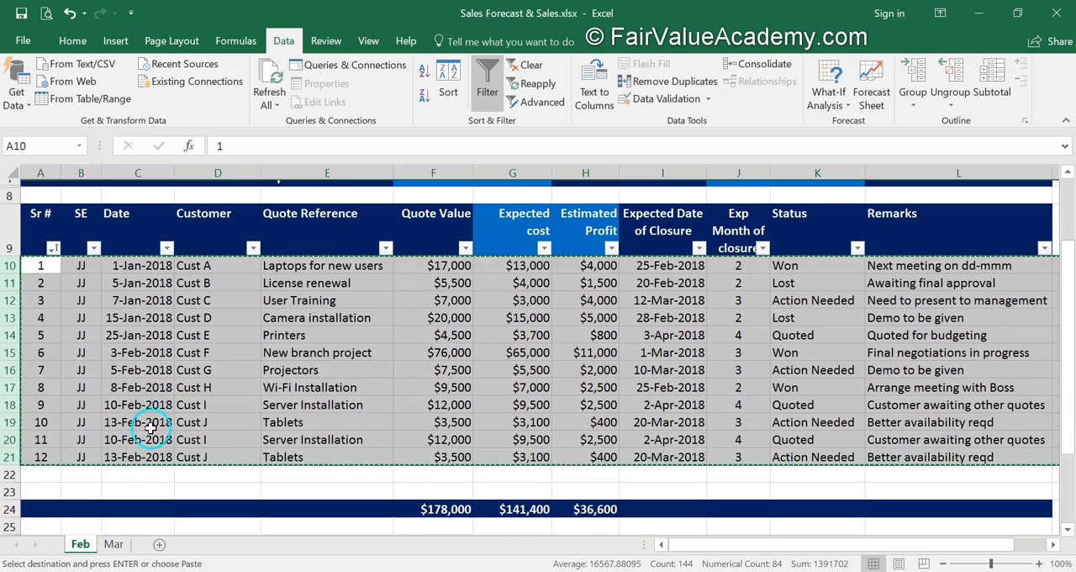
left_click(10, 467)
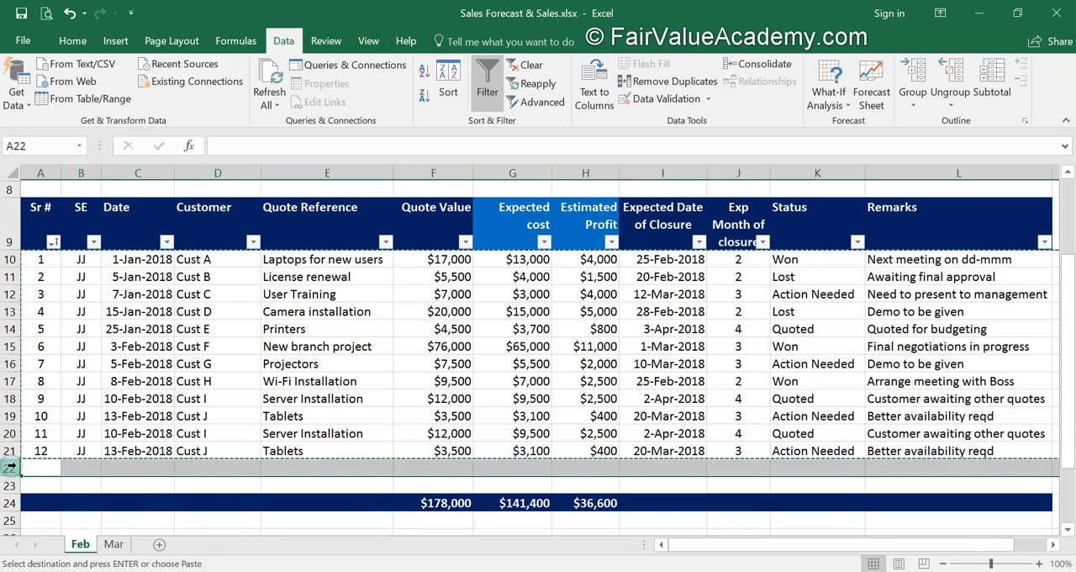
right_click(10, 467)
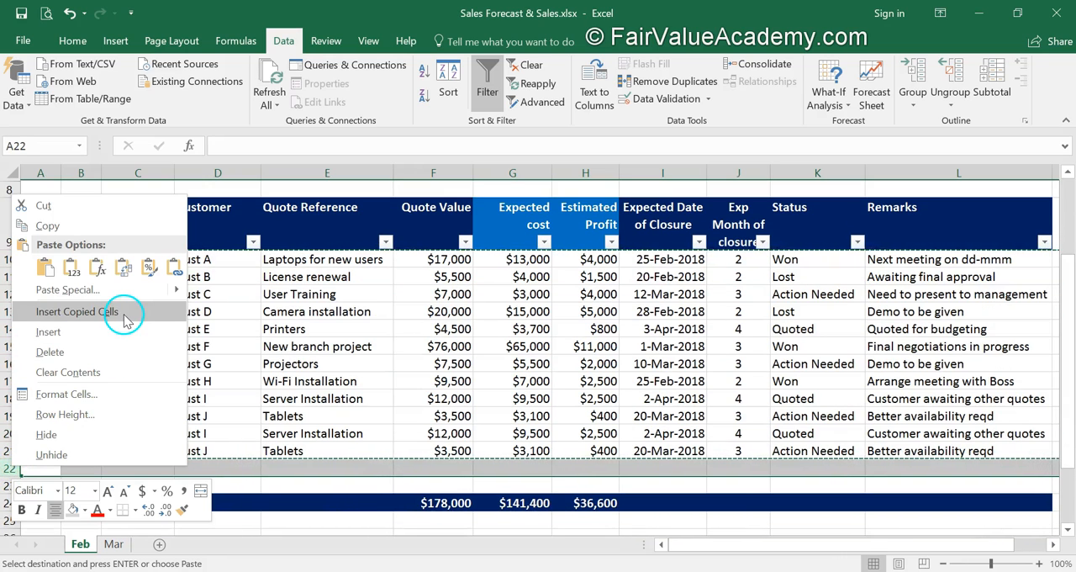
left_click(67, 311)
scroll(107, 436, "down", 2)
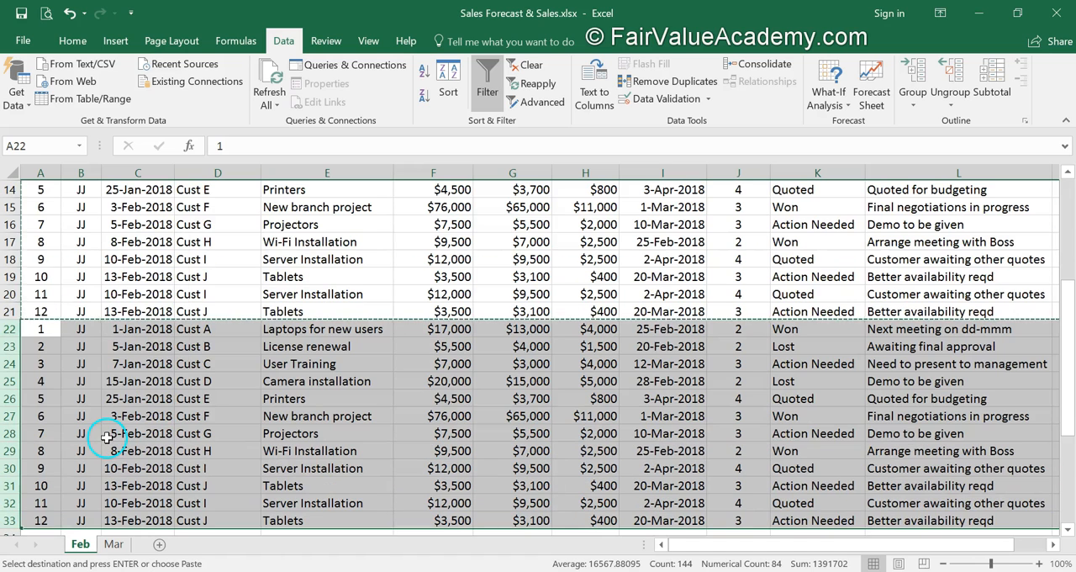
Step: Set the SE to KS for all the duplicated quotes in rows 22 to 33 of the Feb sheet
left_click(84, 328)
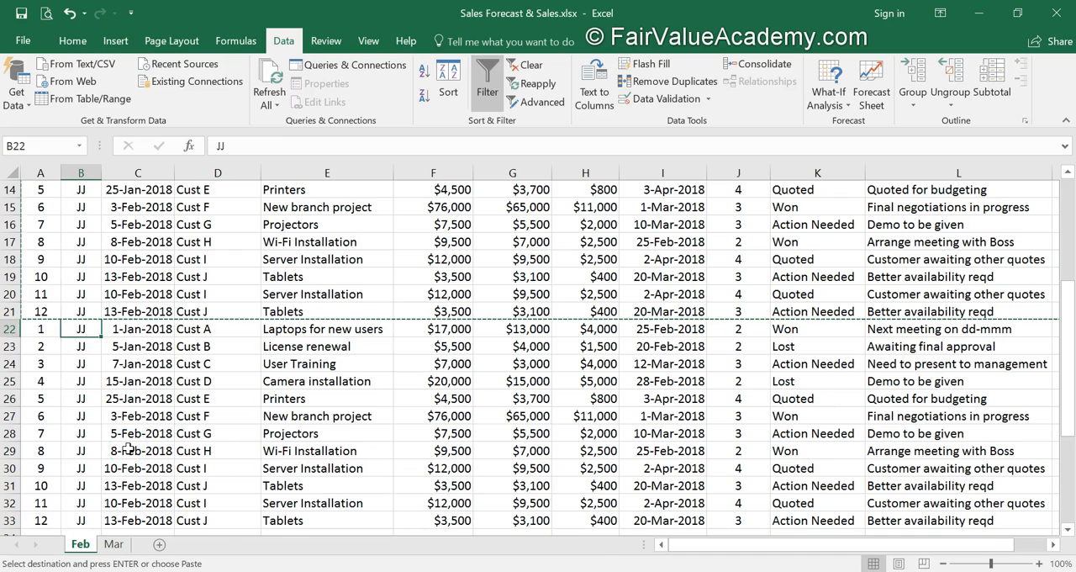
type("KS")
key("Return")
left_click(74, 332)
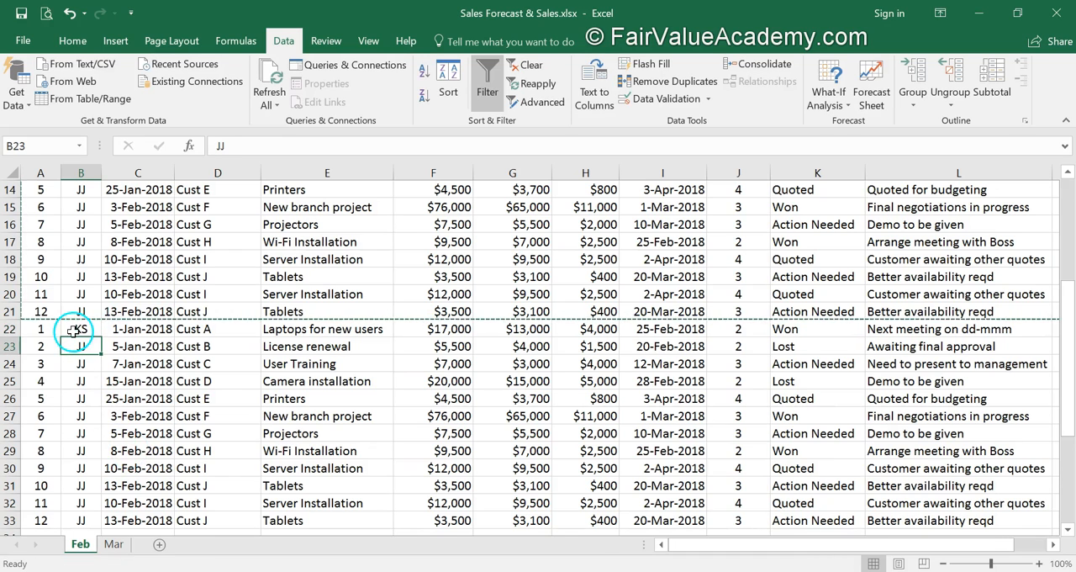
left_click_drag(98, 338, 90, 532)
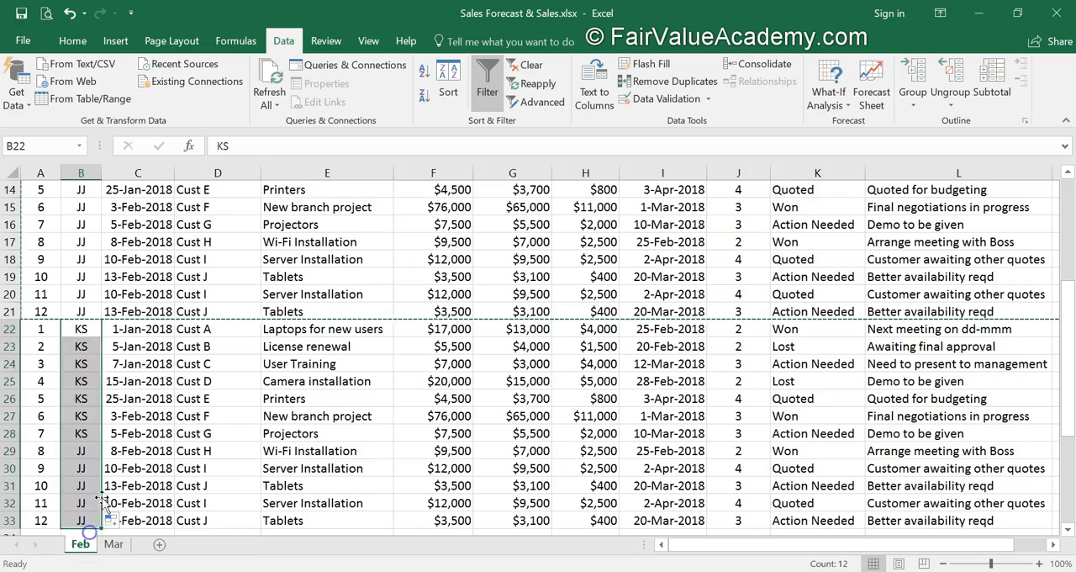
left_click(171, 415)
scroll(172, 416, "up", 4)
scroll(173, 413, "down", 5)
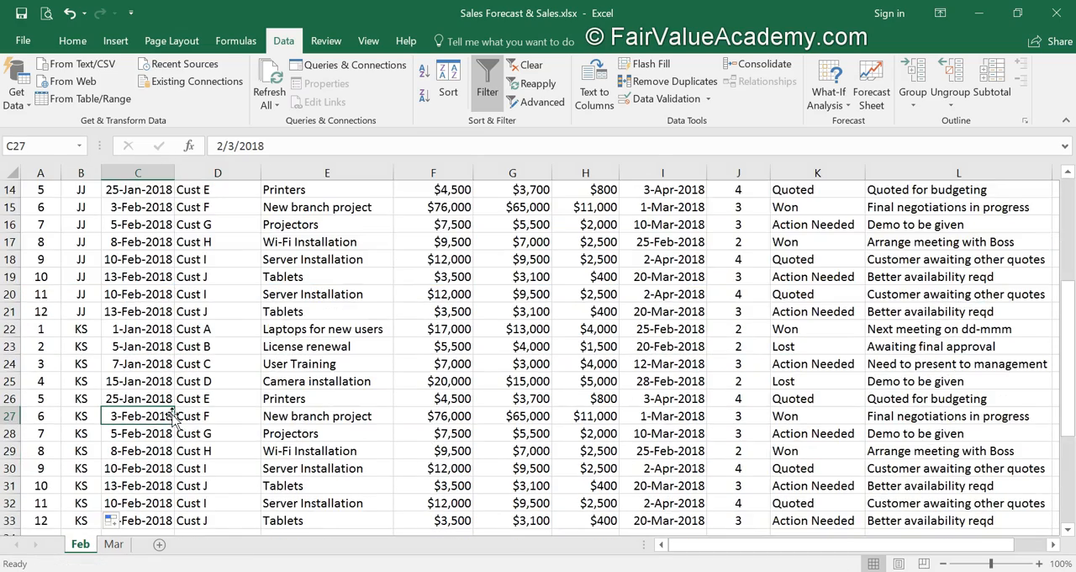
scroll(194, 399, "up", 4)
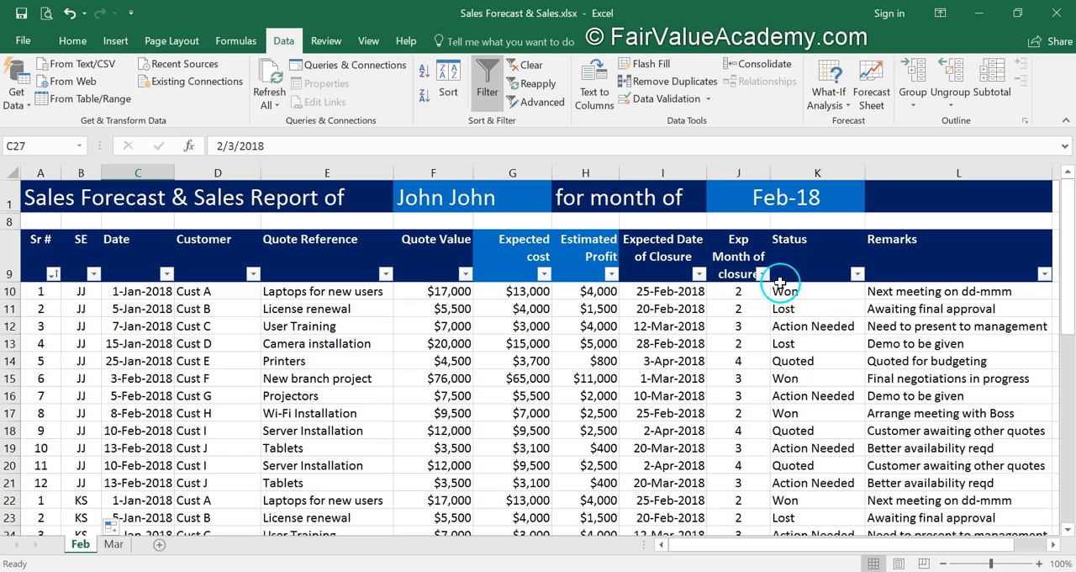